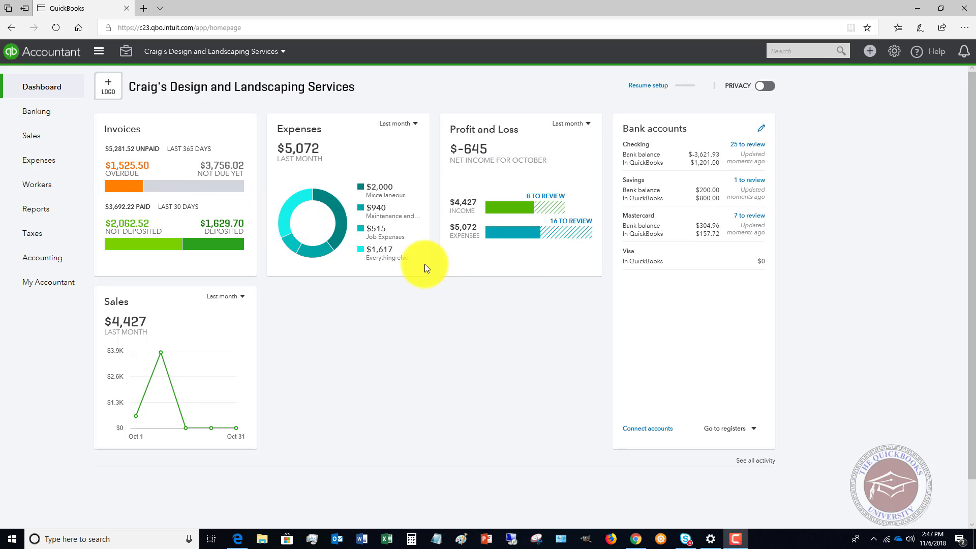
Open Products and Services and review the items, with Pump at 25 and Rock Fountain at 2 on hand
{"action": "left_click", "coordinate": [43, 134]}
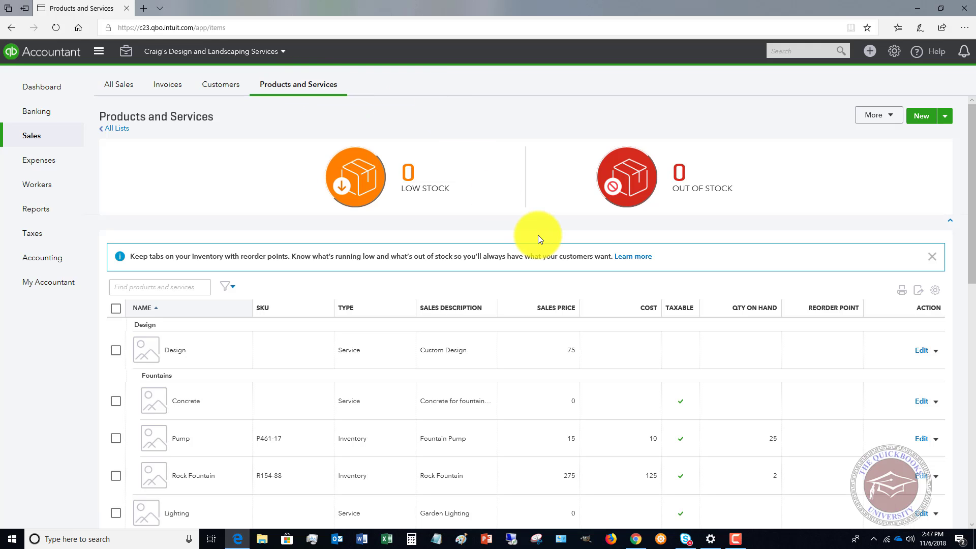
{"action": "scroll", "coordinate": [538, 236], "scroll_direction": "down", "scroll_amount": 6}
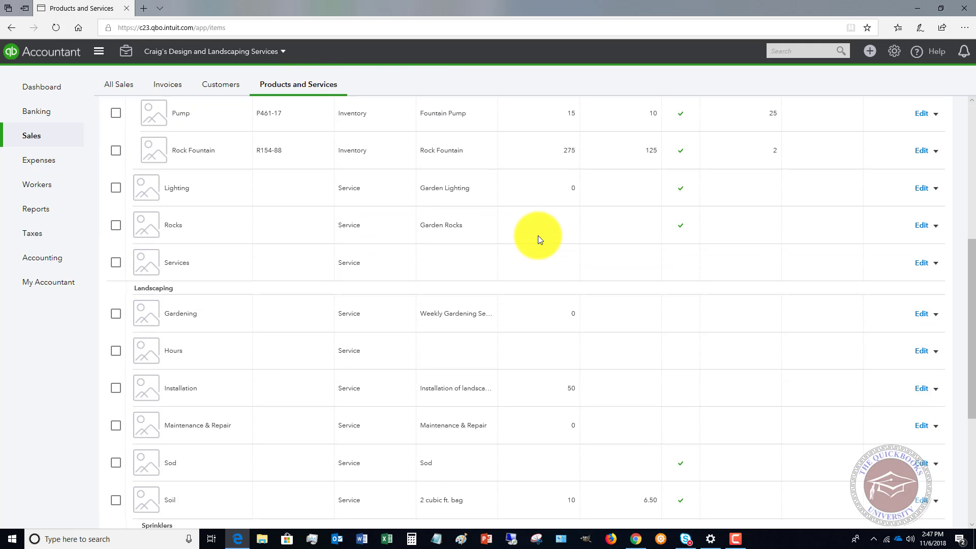
{"action": "scroll", "coordinate": [538, 236], "scroll_direction": "down", "scroll_amount": 5}
{"action": "scroll", "coordinate": [538, 236], "scroll_direction": "up", "scroll_amount": 4}
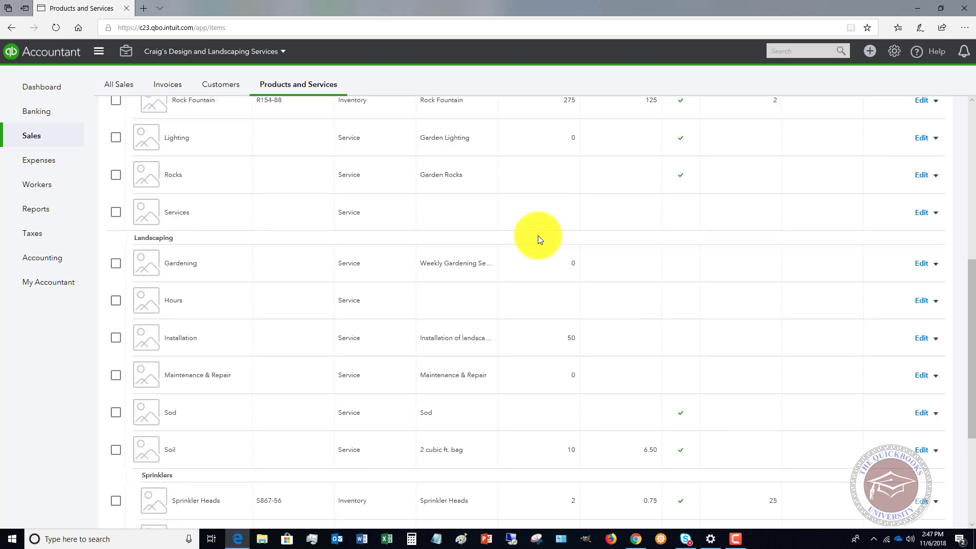
{"action": "scroll", "coordinate": [538, 236], "scroll_direction": "up", "scroll_amount": 7}
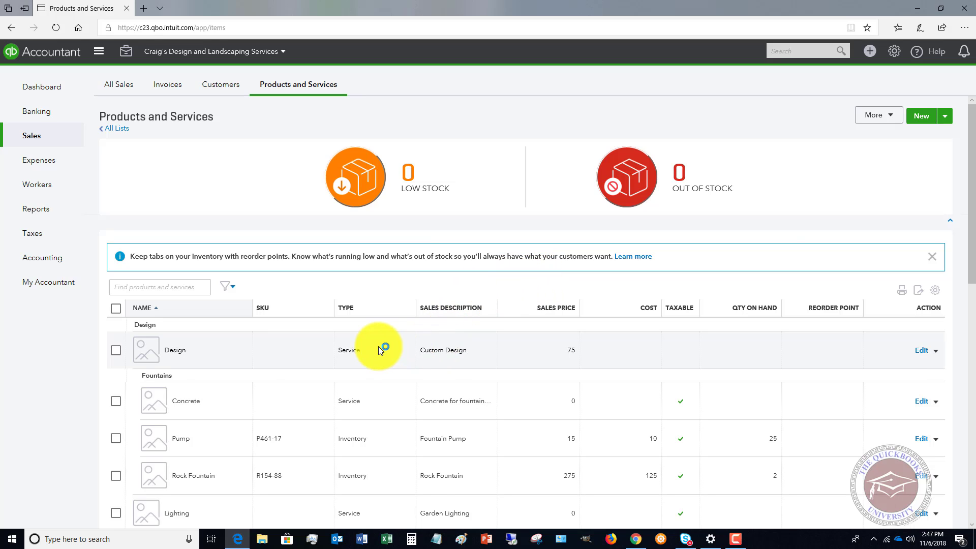
{"action": "scroll", "coordinate": [378, 348], "scroll_direction": "down", "scroll_amount": 1}
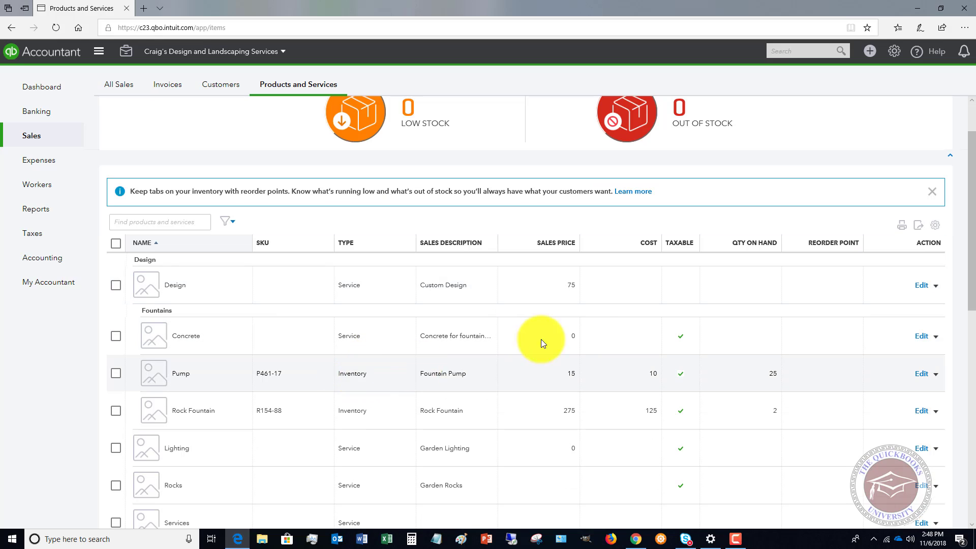
{"action": "scroll", "coordinate": [590, 322], "scroll_direction": "up", "scroll_amount": 1}
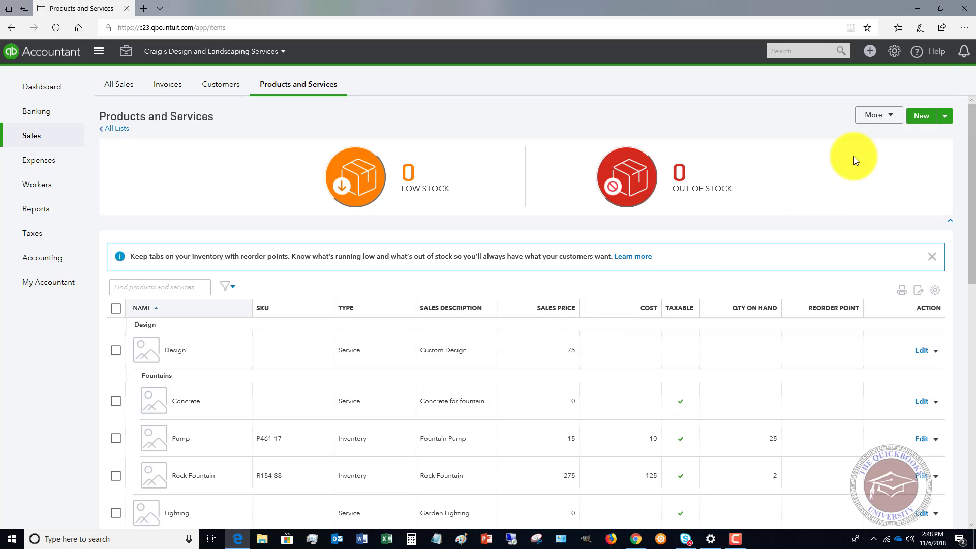
Run the Product/Service List report from the product list's More menu
{"action": "left_click", "coordinate": [893, 120]}
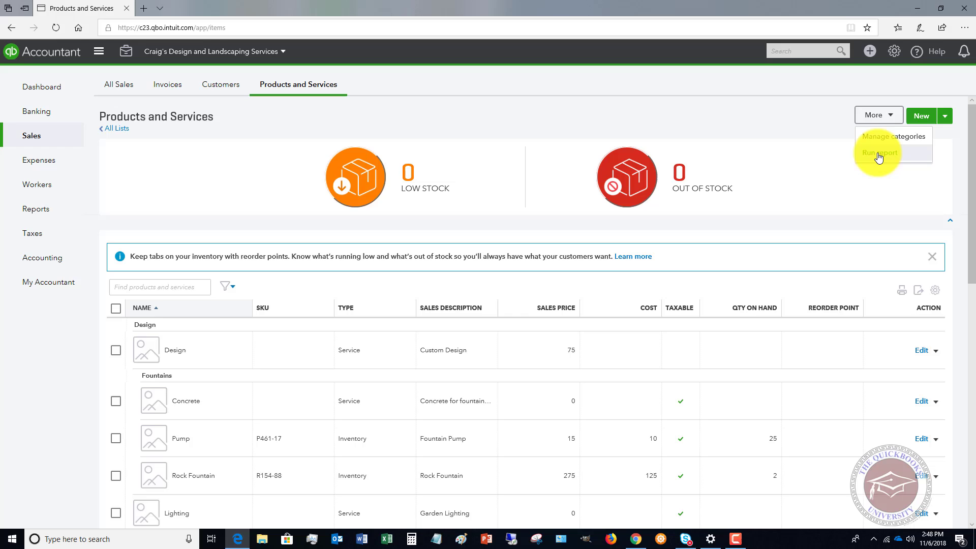
{"action": "left_click", "coordinate": [879, 155]}
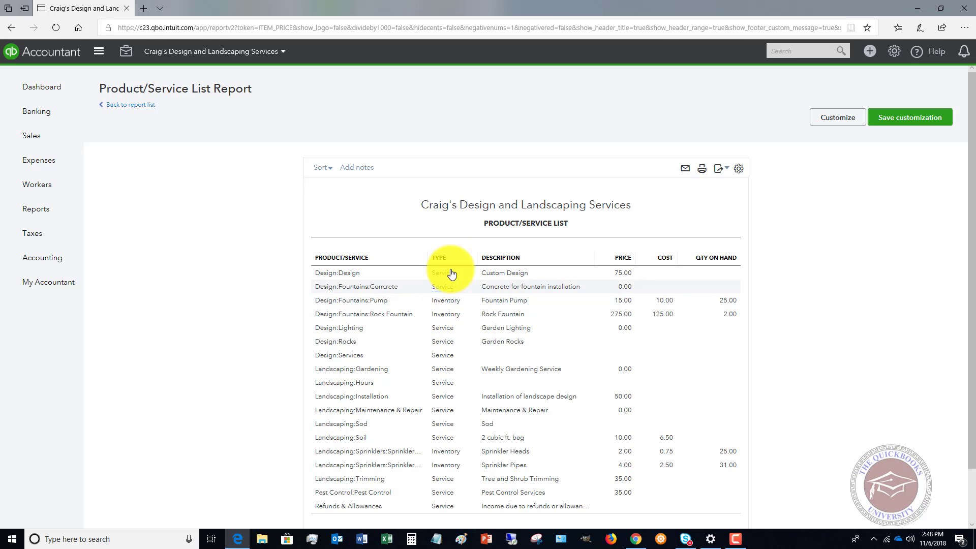
{"action": "scroll", "coordinate": [498, 359], "scroll_direction": "down", "scroll_amount": 2}
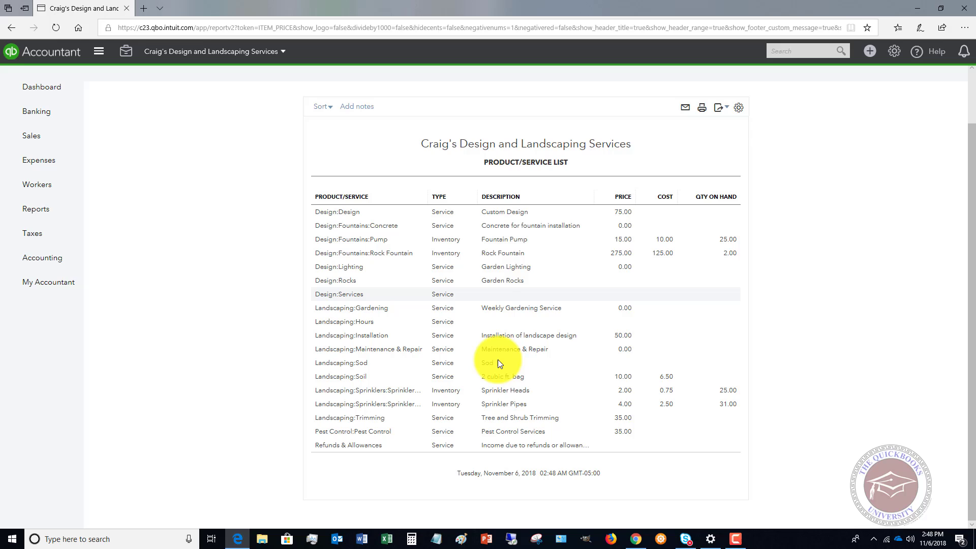
{"action": "scroll", "coordinate": [499, 359], "scroll_direction": "up", "scroll_amount": 2}
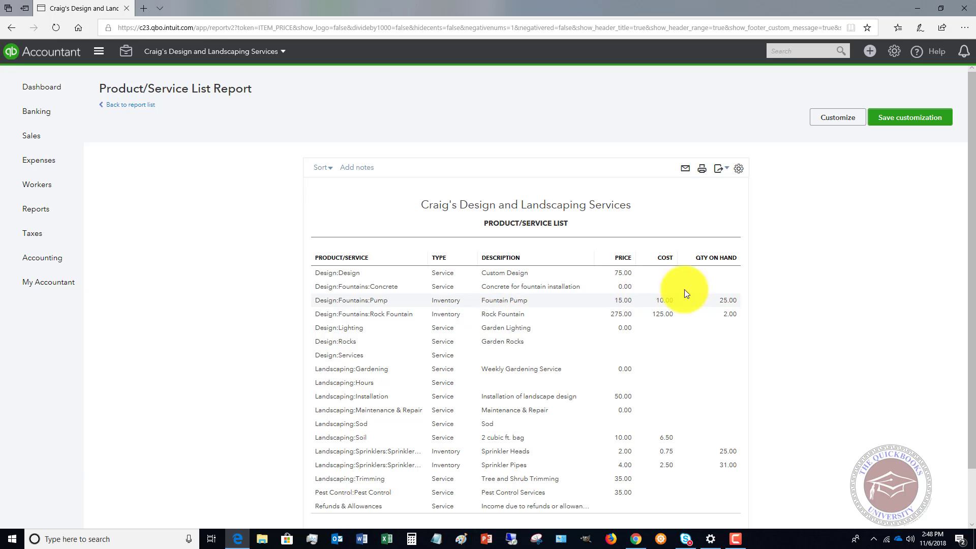
Add the Qty On PO and Last Modified By columns under the report's Rows/Columns settings
{"action": "left_click", "coordinate": [833, 120]}
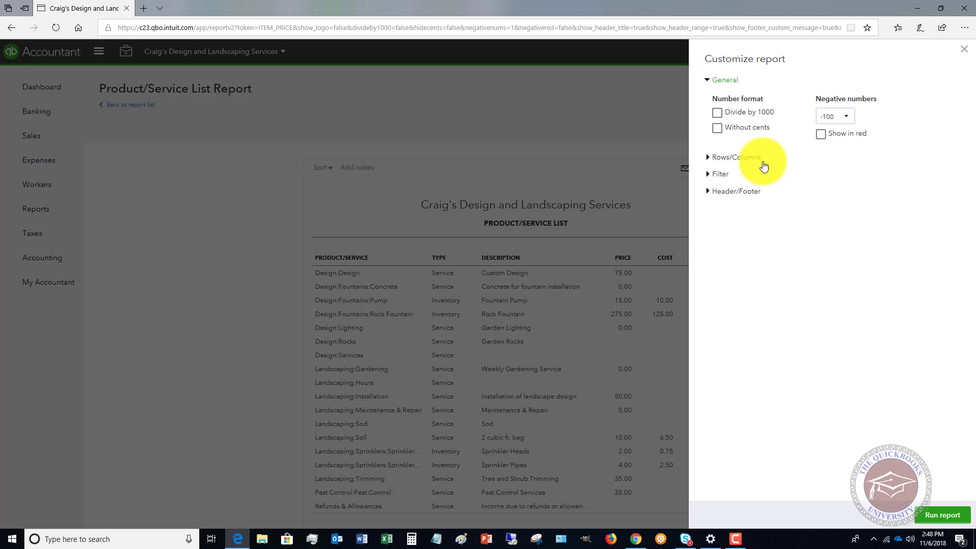
{"action": "left_click", "coordinate": [734, 157]}
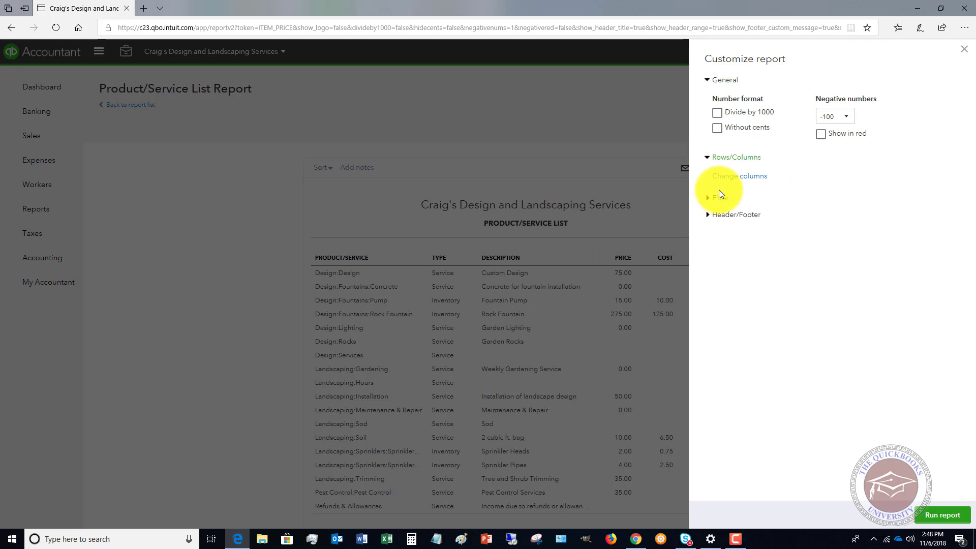
{"action": "left_click", "coordinate": [735, 176]}
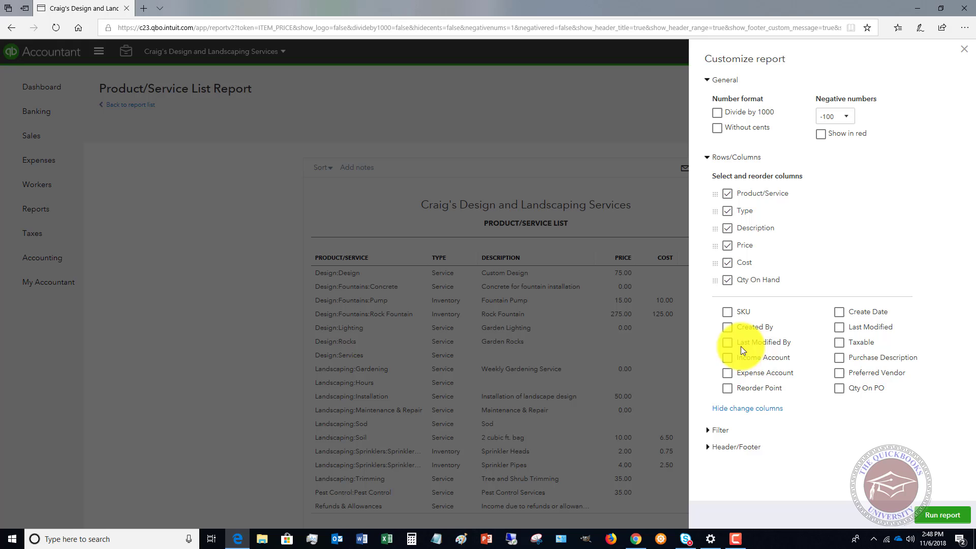
{"action": "left_click", "coordinate": [839, 389]}
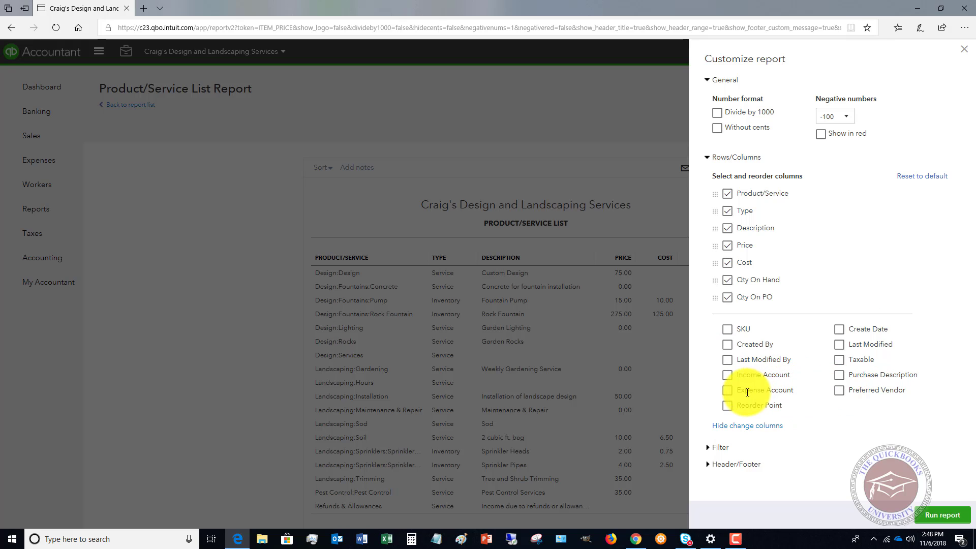
{"action": "left_click", "coordinate": [727, 361]}
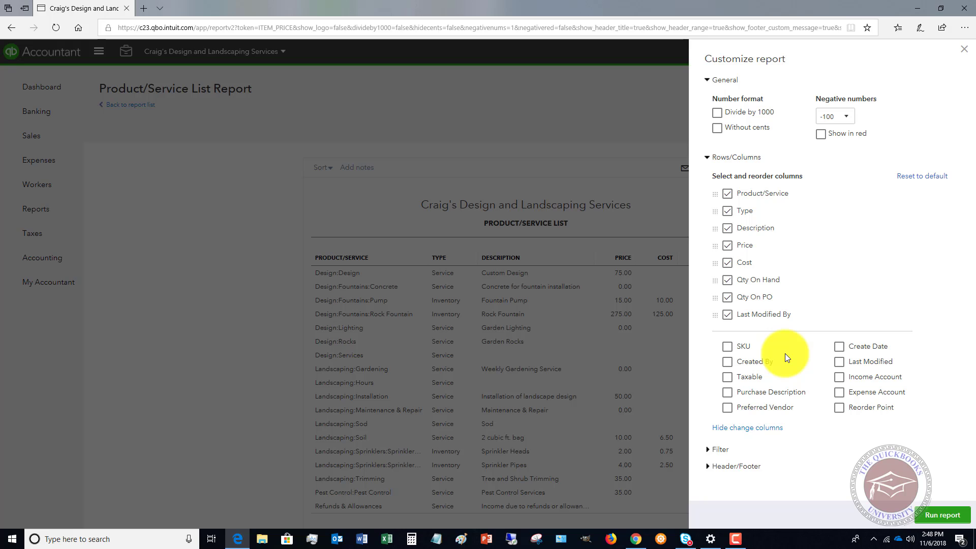
Filter the report to Pump, Rock Fountain, Sprinkler Heads and Sprinkler Pipes, then rerun it
{"action": "left_click", "coordinate": [716, 451]}
{"action": "scroll", "coordinate": [798, 396], "scroll_direction": "down", "scroll_amount": 3}
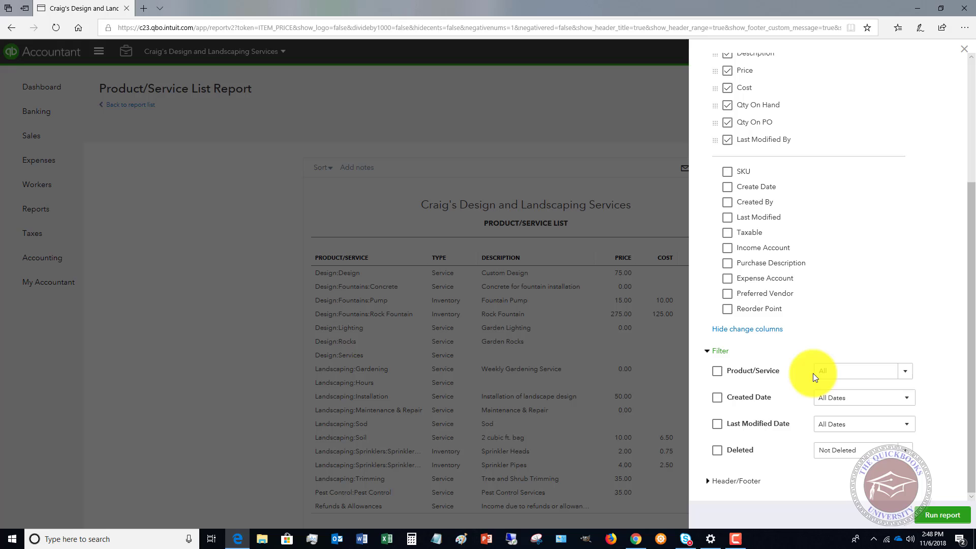
{"action": "left_click", "coordinate": [718, 373]}
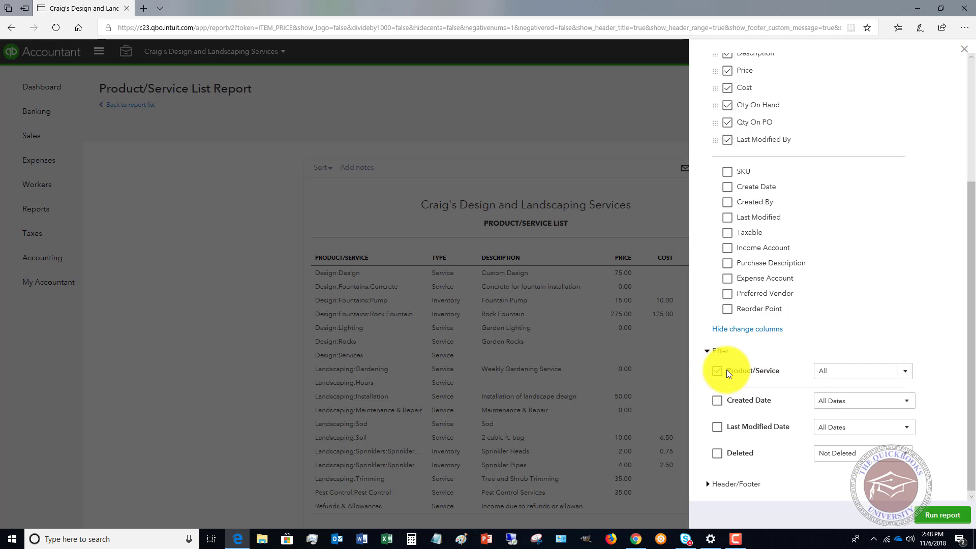
{"action": "left_click", "coordinate": [907, 371]}
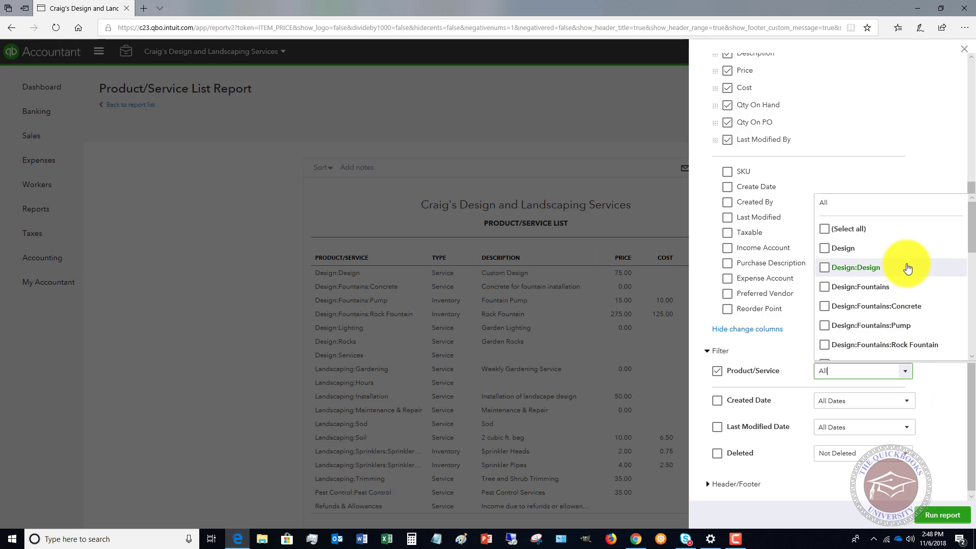
{"action": "scroll", "coordinate": [908, 268], "scroll_direction": "down", "scroll_amount": 2}
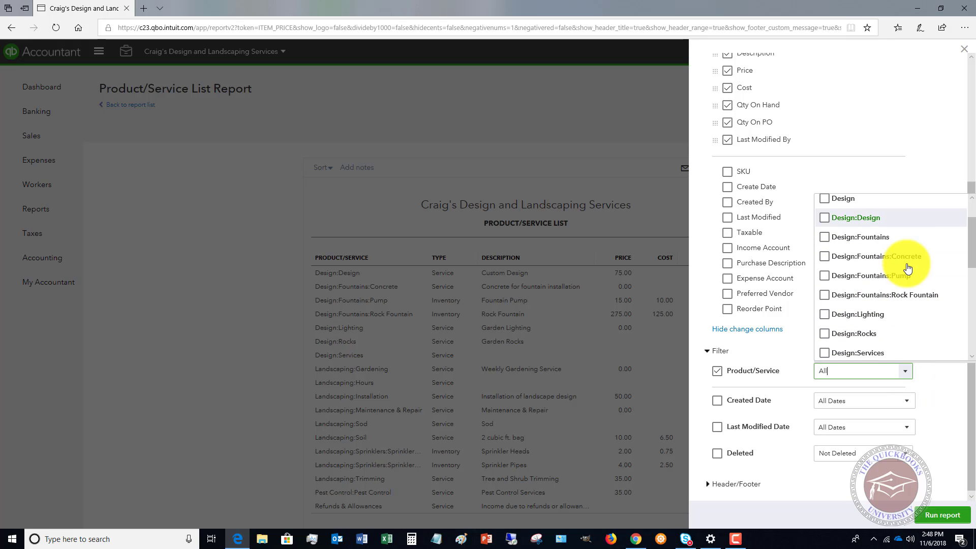
{"action": "left_click", "coordinate": [826, 276]}
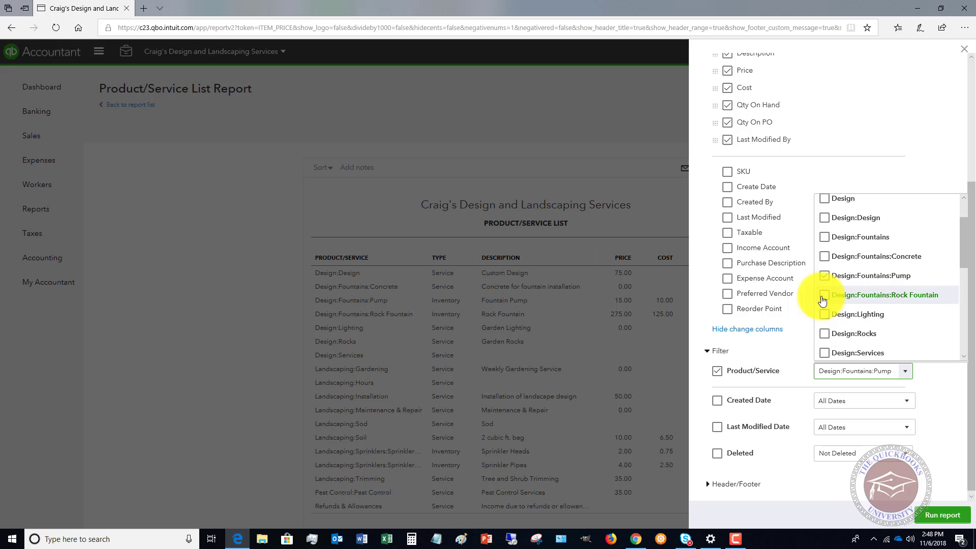
{"action": "left_click", "coordinate": [824, 295]}
{"action": "scroll", "coordinate": [915, 279], "scroll_direction": "down", "scroll_amount": 8}
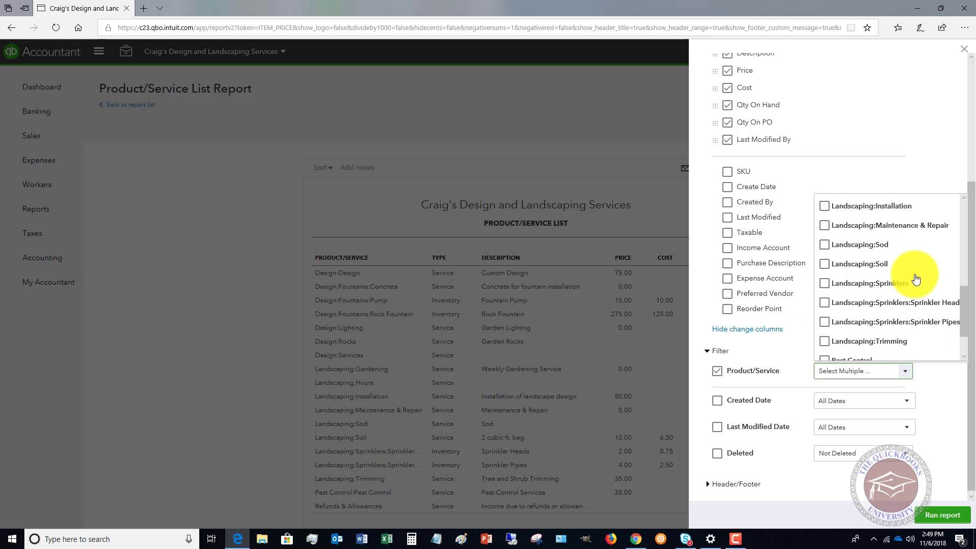
{"action": "left_click", "coordinate": [825, 304]}
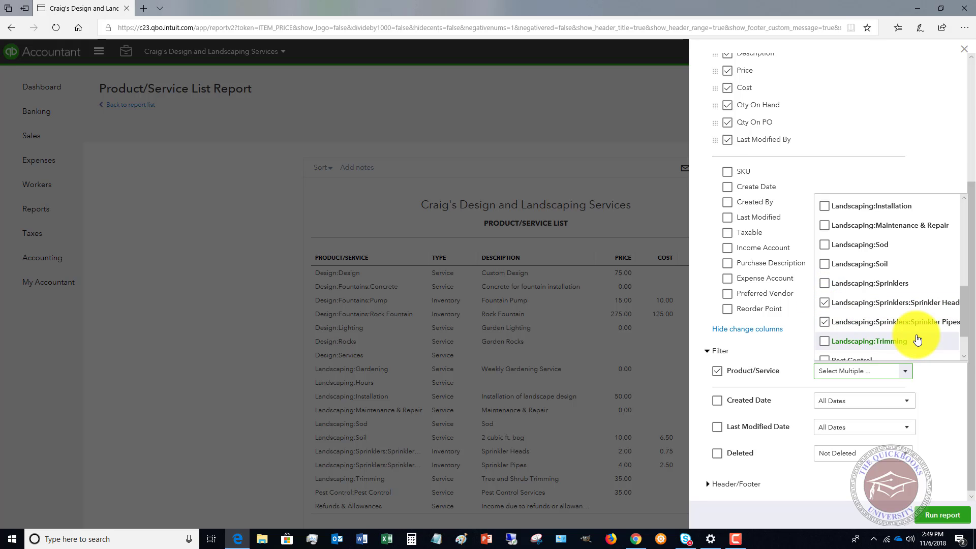
{"action": "left_click", "coordinate": [942, 514]}
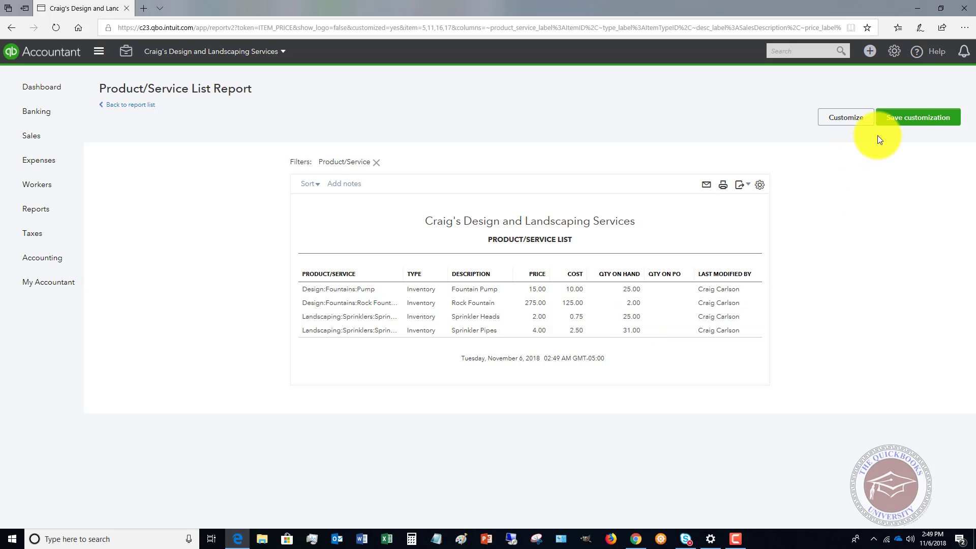
Save the report customization with the name 'Inventory Count'
{"action": "left_click", "coordinate": [900, 118]}
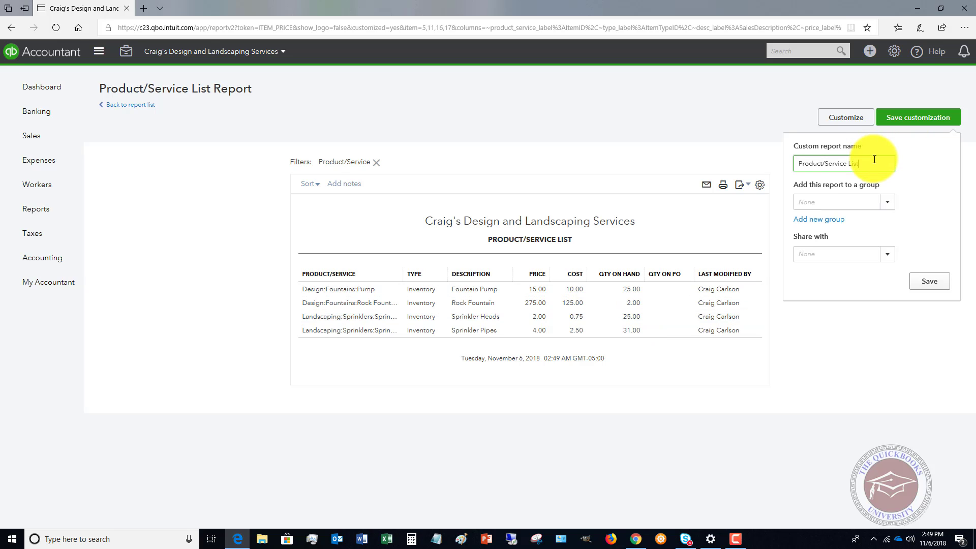
{"action": "left_click_drag", "start_coordinate": [875, 160], "coordinate": [758, 161]}
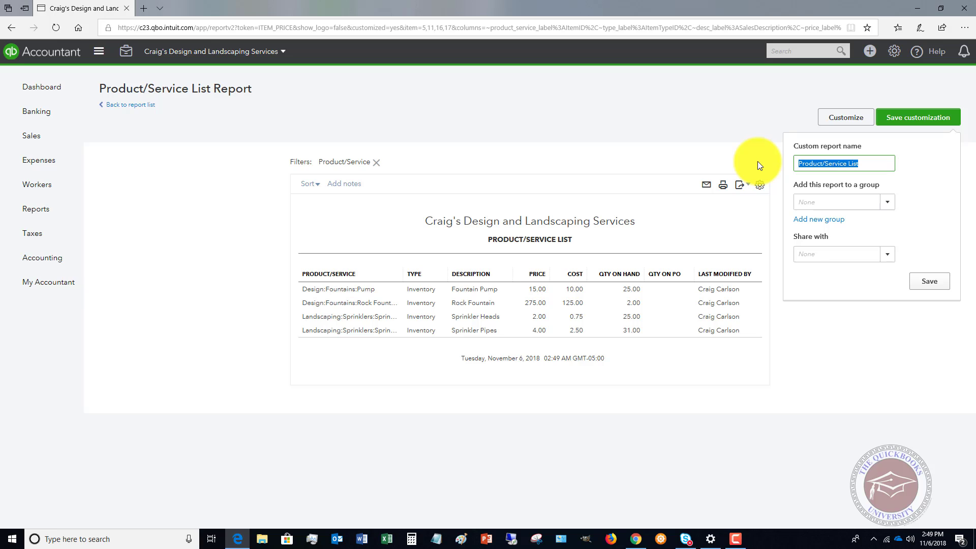
{"action": "type", "text": "Inventor"}
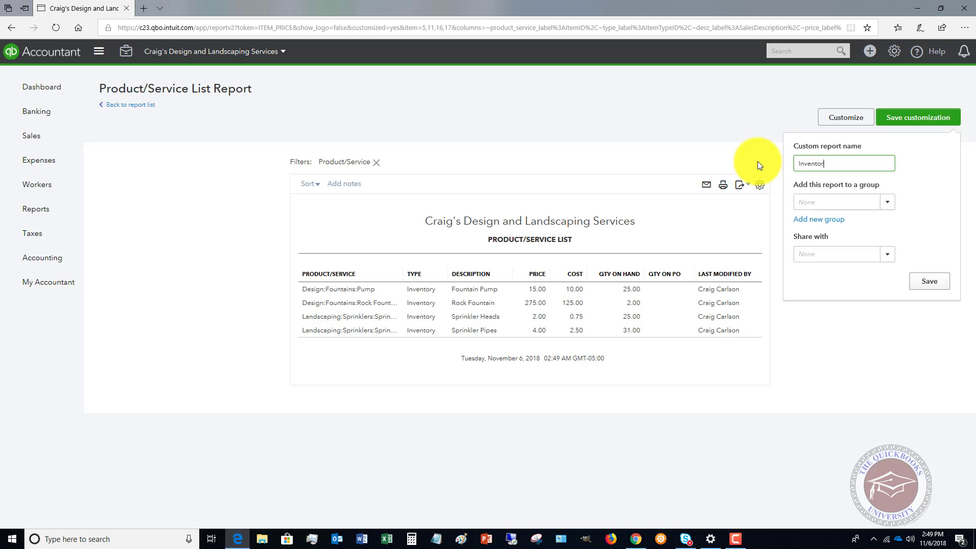
{"action": "type", "text": "y Count"}
{"action": "left_click", "coordinate": [890, 206]}
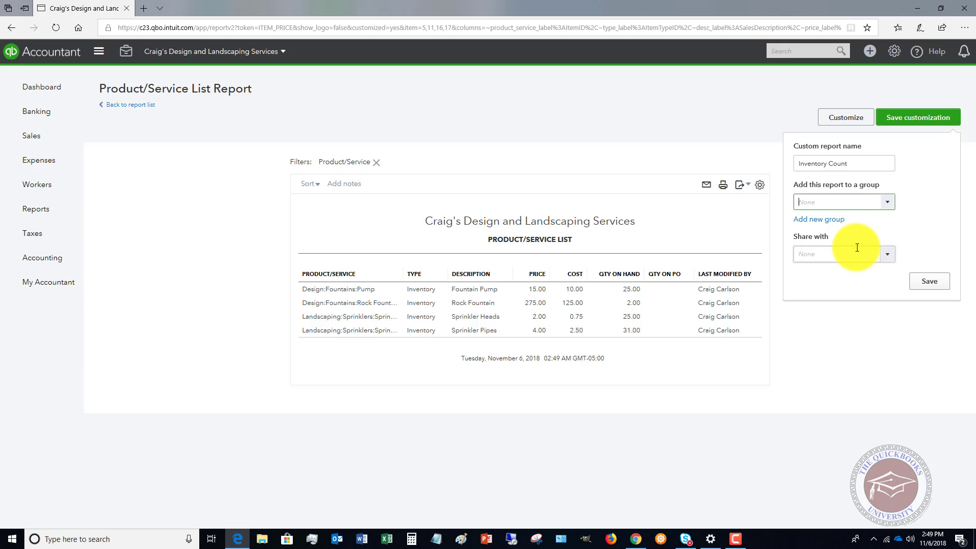
{"action": "left_click", "coordinate": [930, 283]}
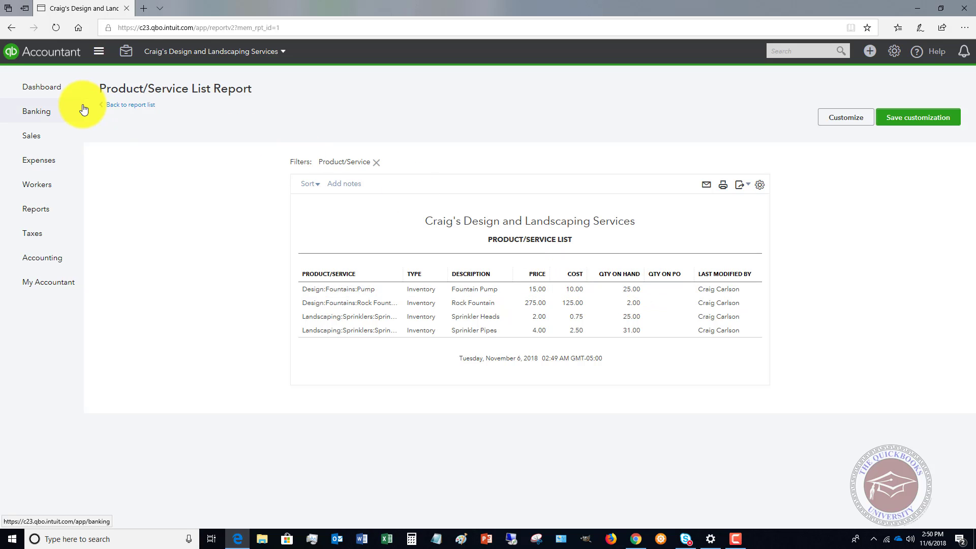
Go back to Products and Services and confirm Pump still has 25 on hand
{"action": "left_click", "coordinate": [35, 136]}
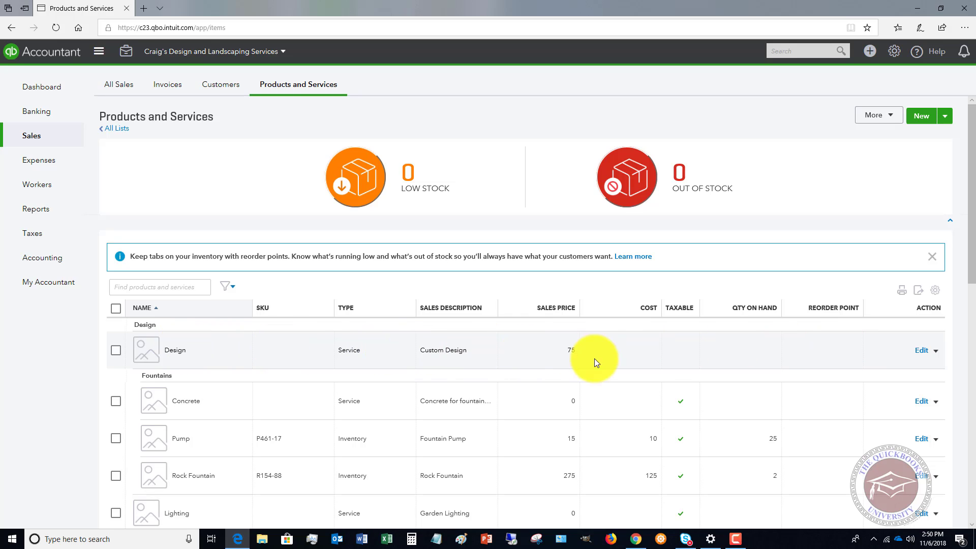
{"action": "scroll", "coordinate": [464, 339], "scroll_direction": "down", "scroll_amount": 1}
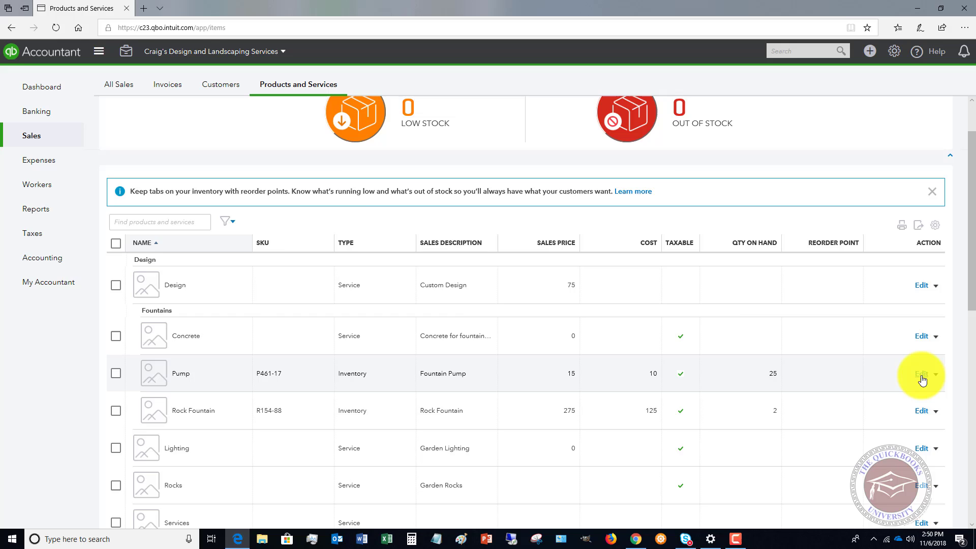
{"action": "scroll", "coordinate": [922, 380], "scroll_direction": "up", "scroll_amount": 2}
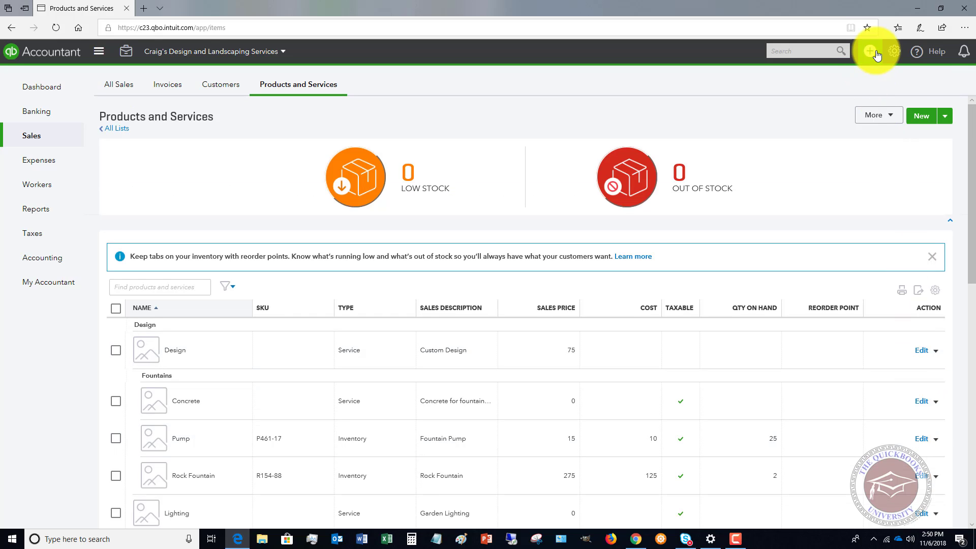
{"action": "left_click", "coordinate": [870, 51]}
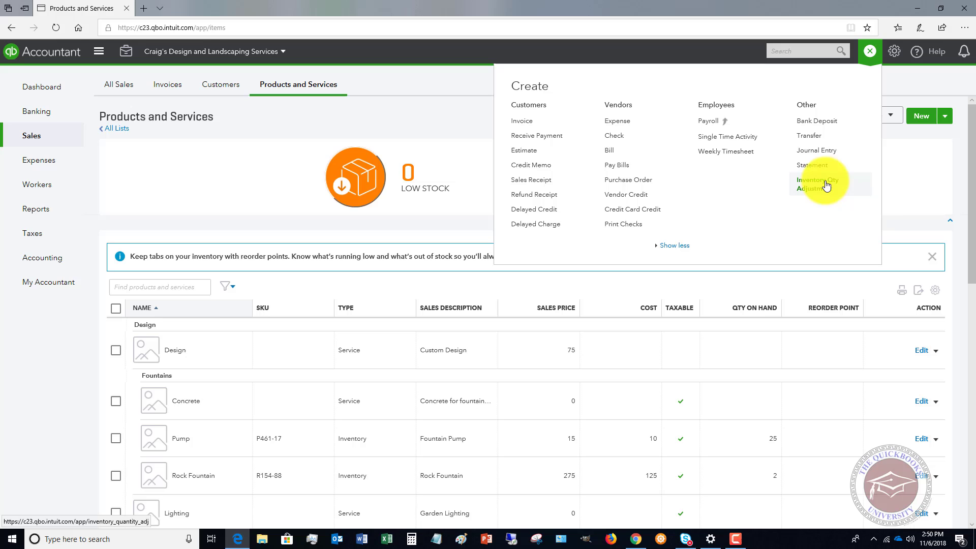
{"action": "left_click", "coordinate": [922, 195]}
{"action": "scroll", "coordinate": [840, 370], "scroll_direction": "down", "scroll_amount": 3}
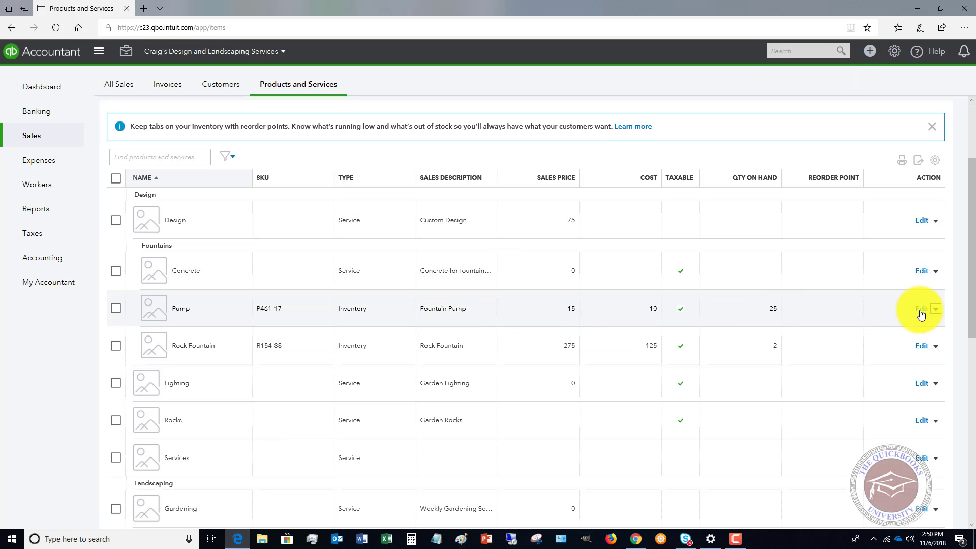
Preview a quantity adjustment from Pump's product details, then close it without saving
{"action": "left_click", "coordinate": [922, 310]}
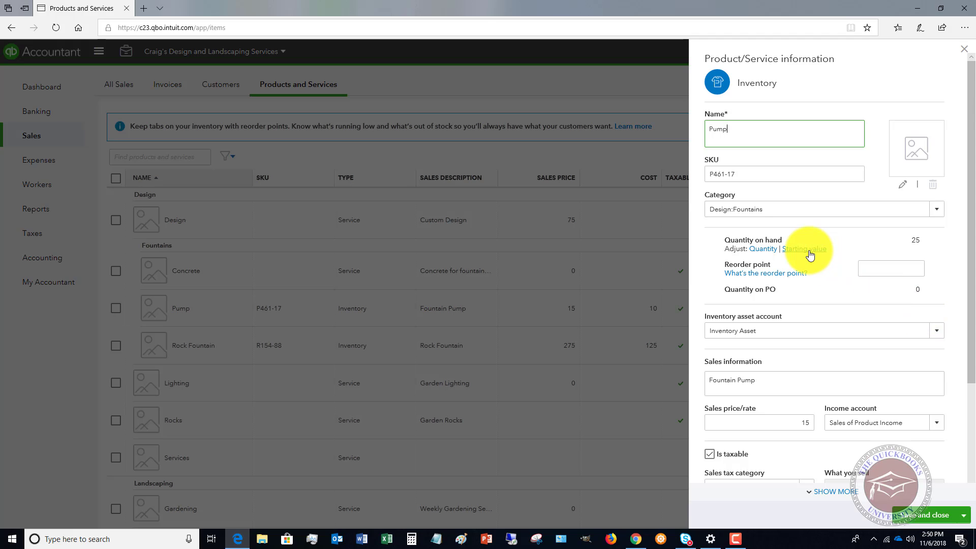
{"action": "scroll", "coordinate": [808, 252], "scroll_direction": "down", "scroll_amount": 3}
{"action": "scroll", "coordinate": [808, 252], "scroll_direction": "up", "scroll_amount": 3}
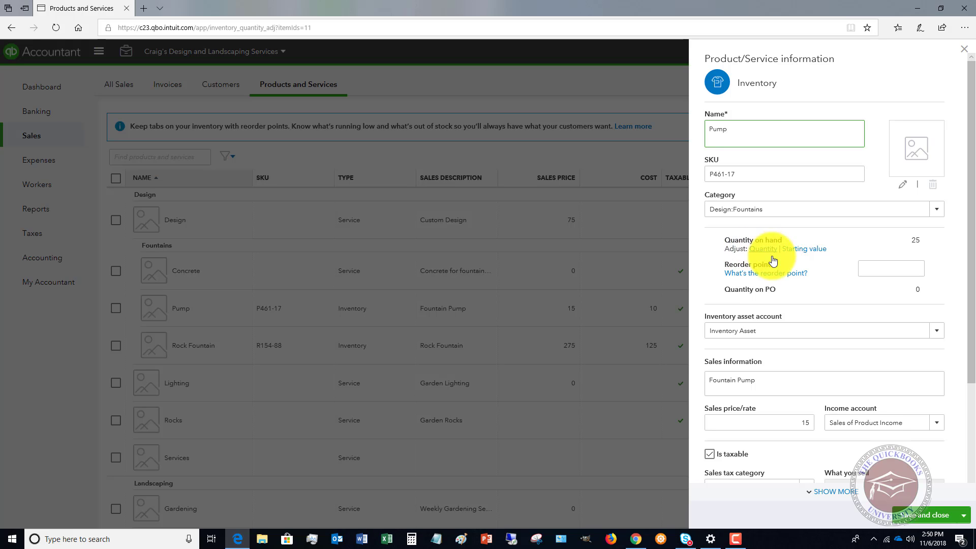
{"action": "left_click", "coordinate": [768, 252]}
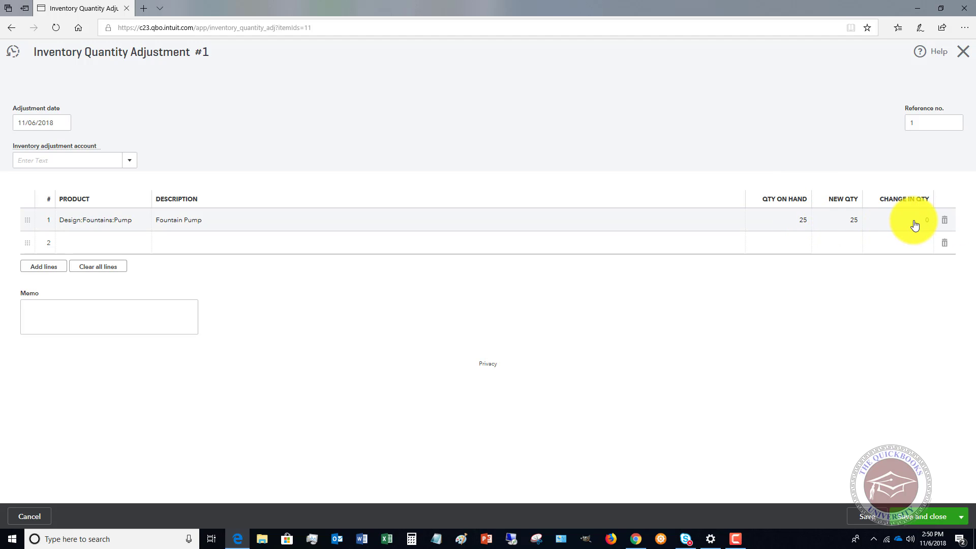
{"action": "left_click", "coordinate": [965, 56]}
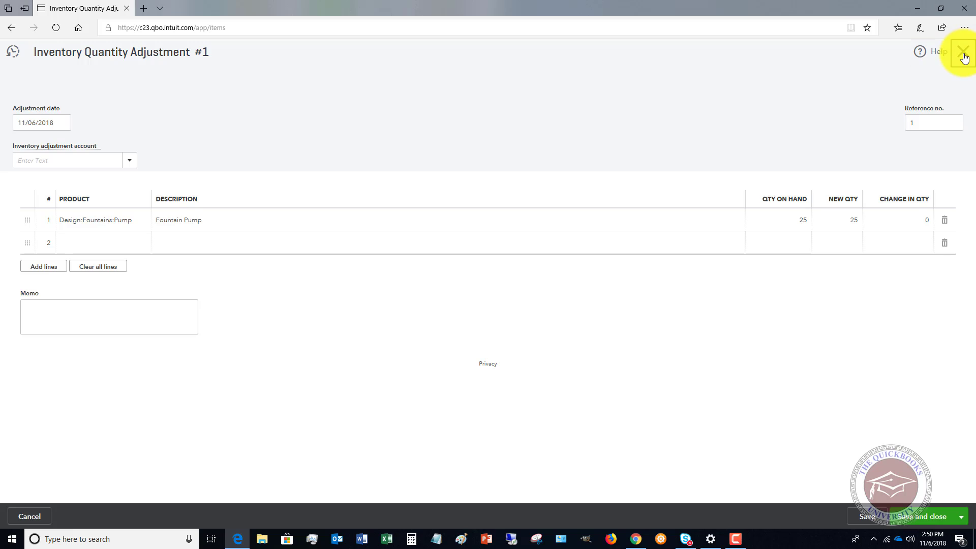
Start a new Inventory Qty Adjustment and open its adjustment account list
{"action": "left_click", "coordinate": [870, 52]}
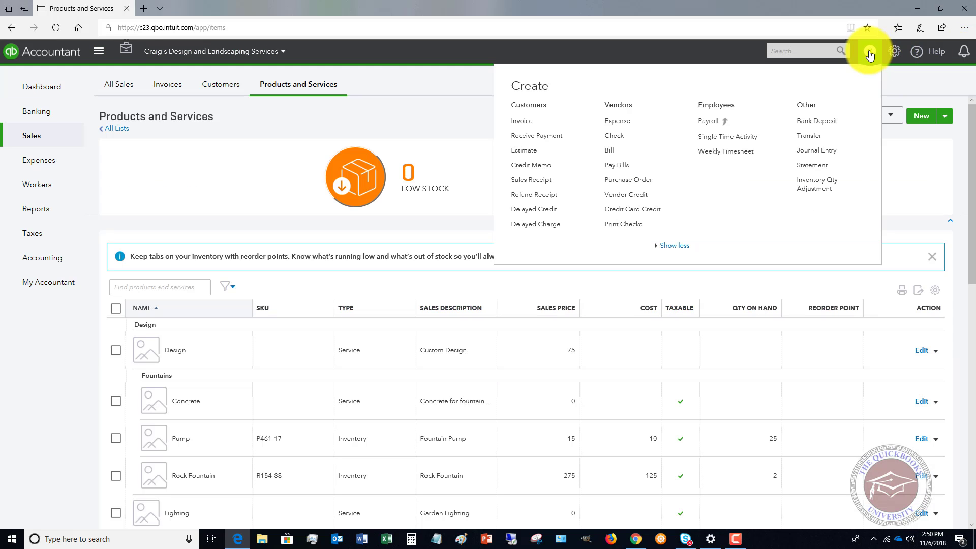
{"action": "left_click", "coordinate": [818, 185]}
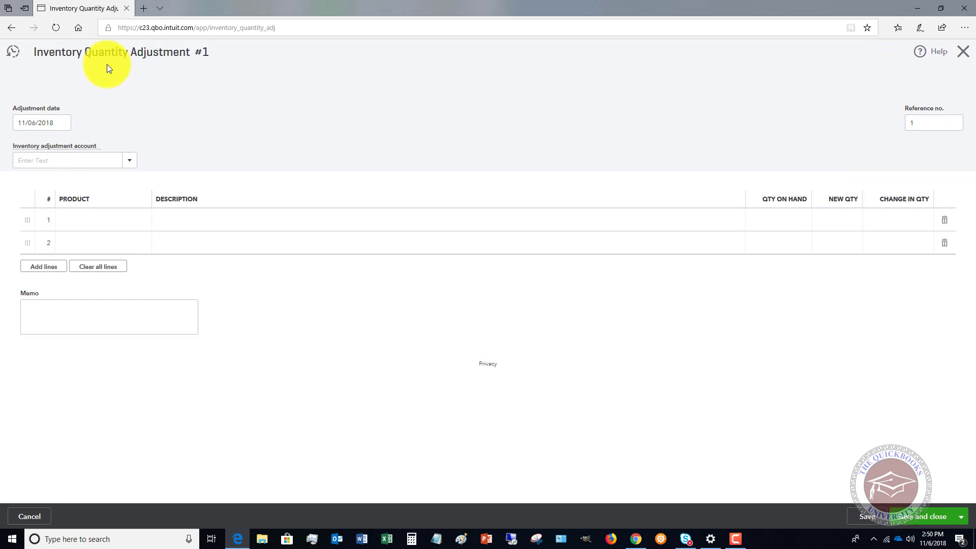
{"action": "left_click", "coordinate": [130, 159]}
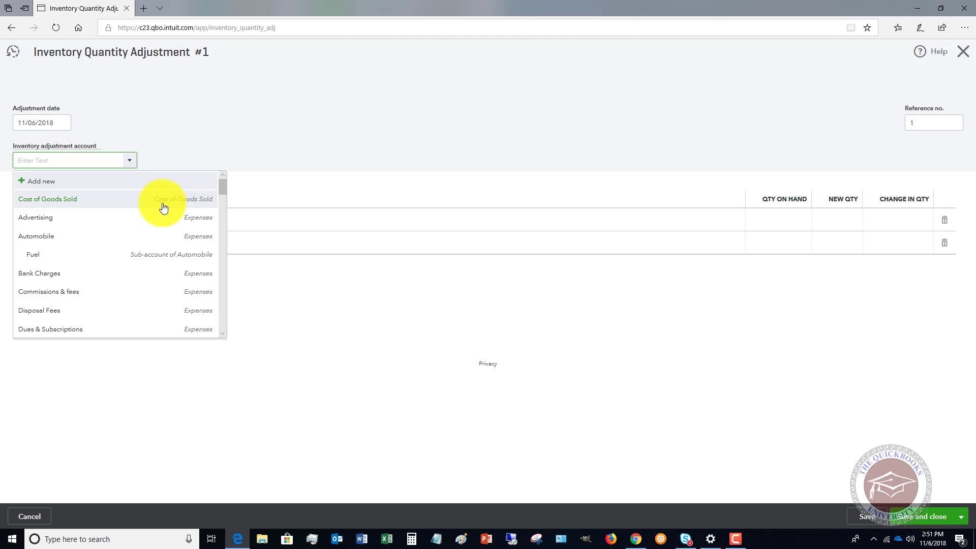
{"action": "left_click", "coordinate": [129, 163]}
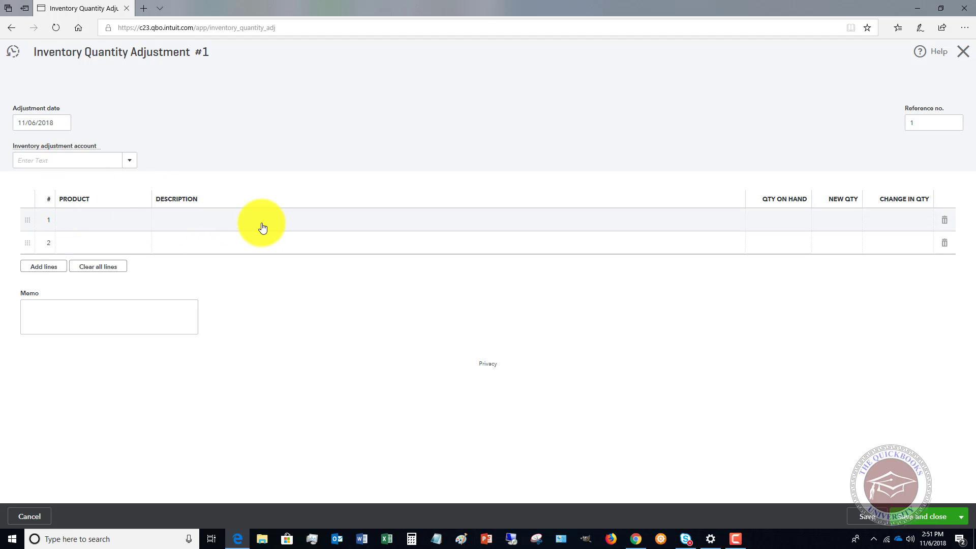
{"action": "left_click", "coordinate": [130, 163]}
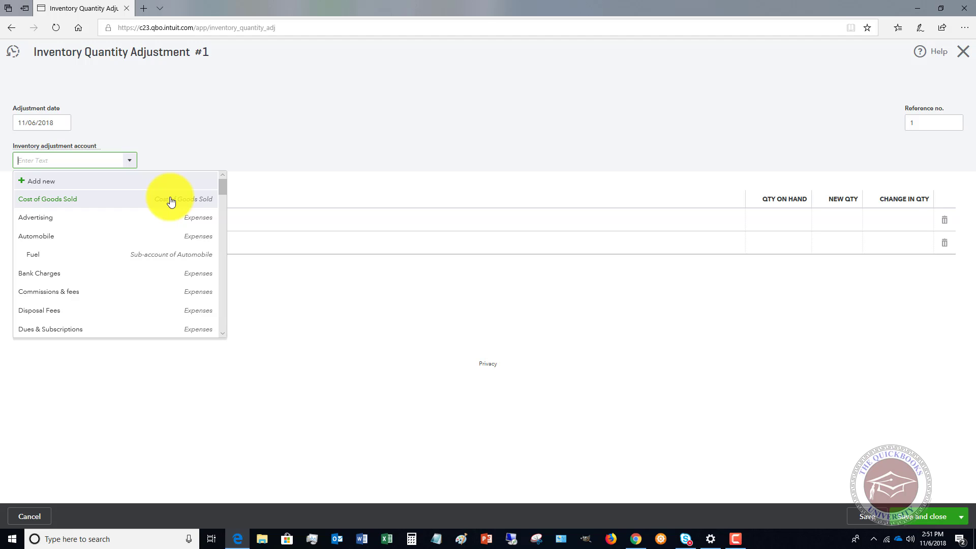
Choose Cost of Goods Sold as the adjustment account and Pump on line 1
{"action": "left_click", "coordinate": [174, 202]}
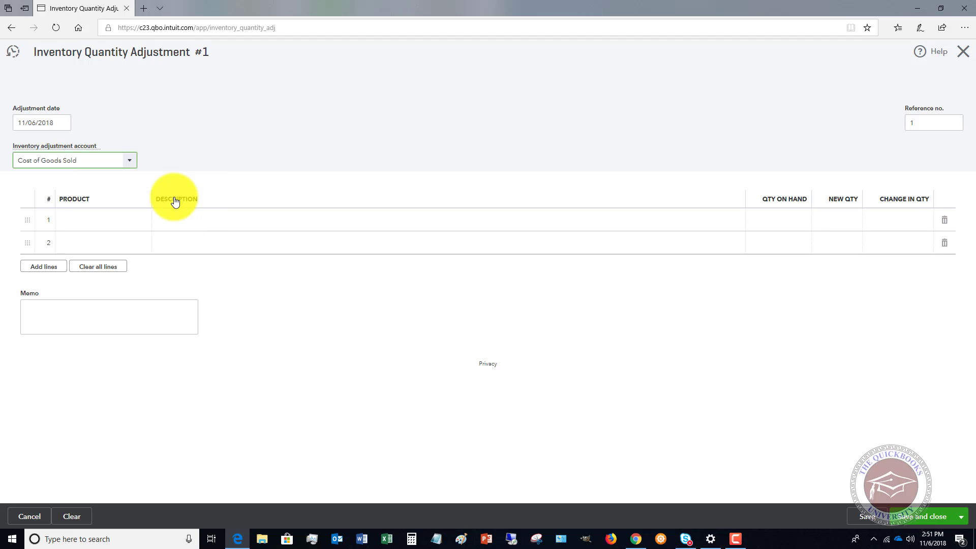
{"action": "left_click", "coordinate": [137, 222]}
{"action": "left_click", "coordinate": [142, 223]}
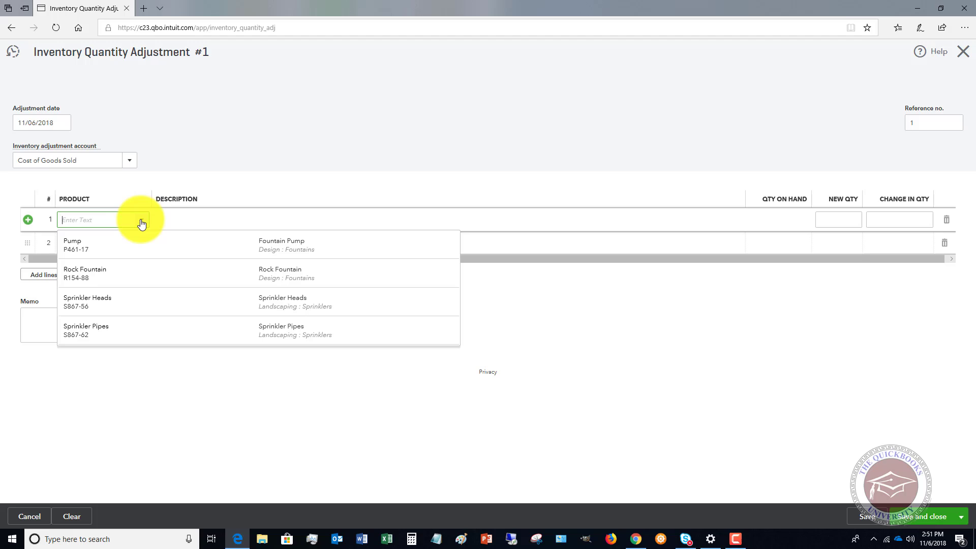
{"action": "left_click", "coordinate": [118, 251]}
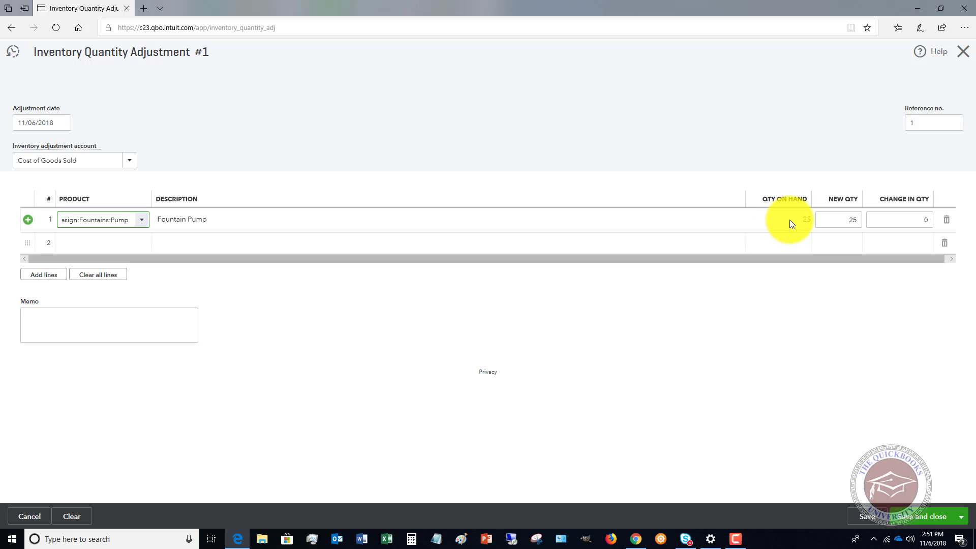
Set Pump's new quantity to 23, a change of -2
{"action": "left_click", "coordinate": [838, 220]}
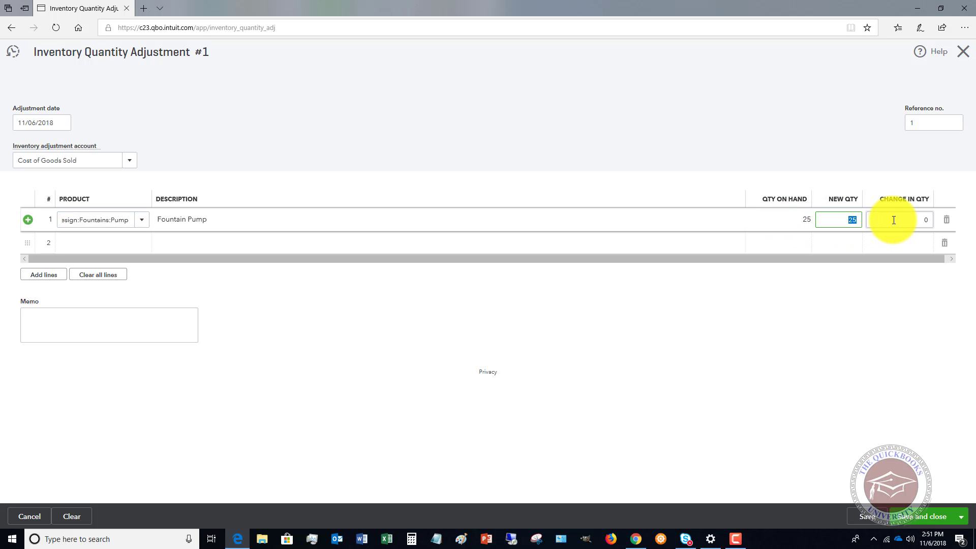
{"action": "type", "text": "23"}
{"action": "left_click", "coordinate": [894, 219]}
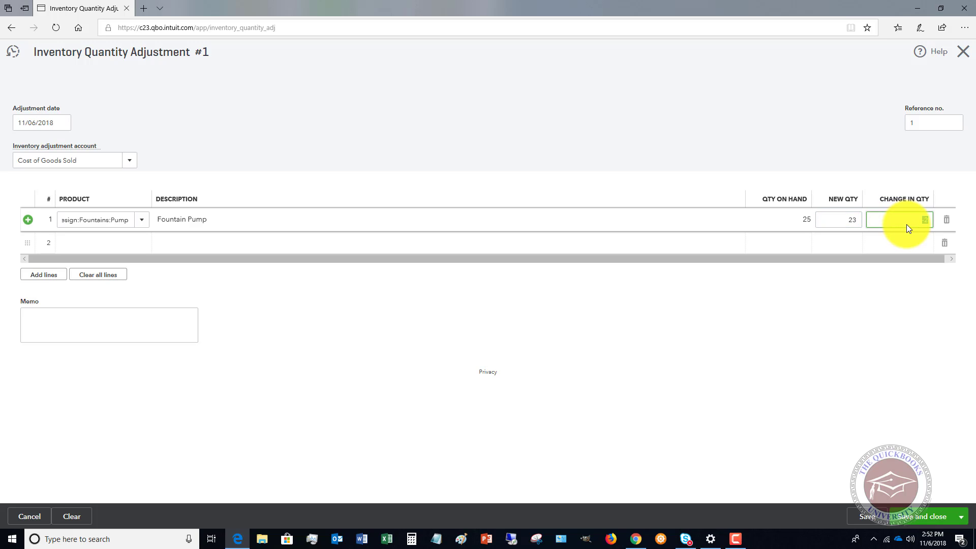
Save and close the adjustment, then verify Pump now shows 23 on hand
{"action": "left_click", "coordinate": [939, 519]}
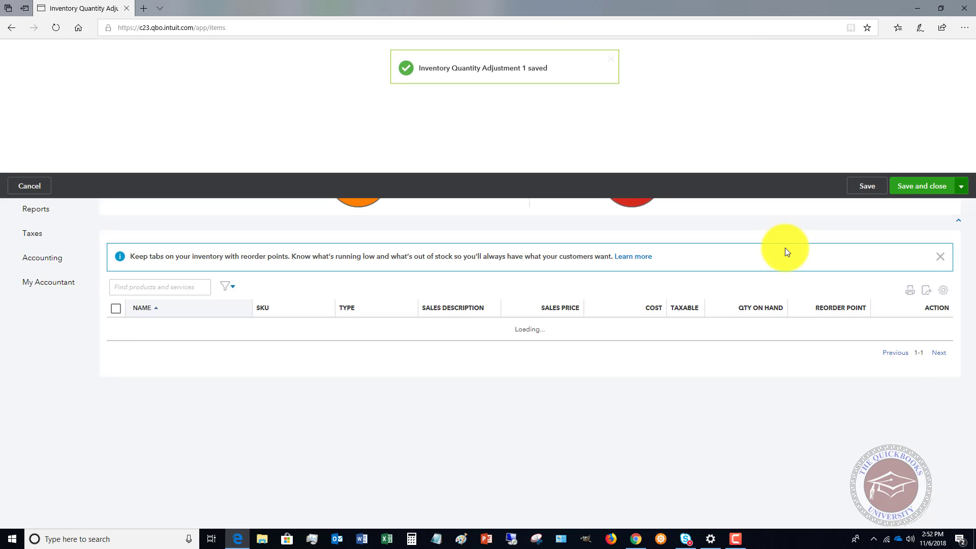
{"action": "scroll", "coordinate": [695, 232], "scroll_direction": "down", "scroll_amount": 1}
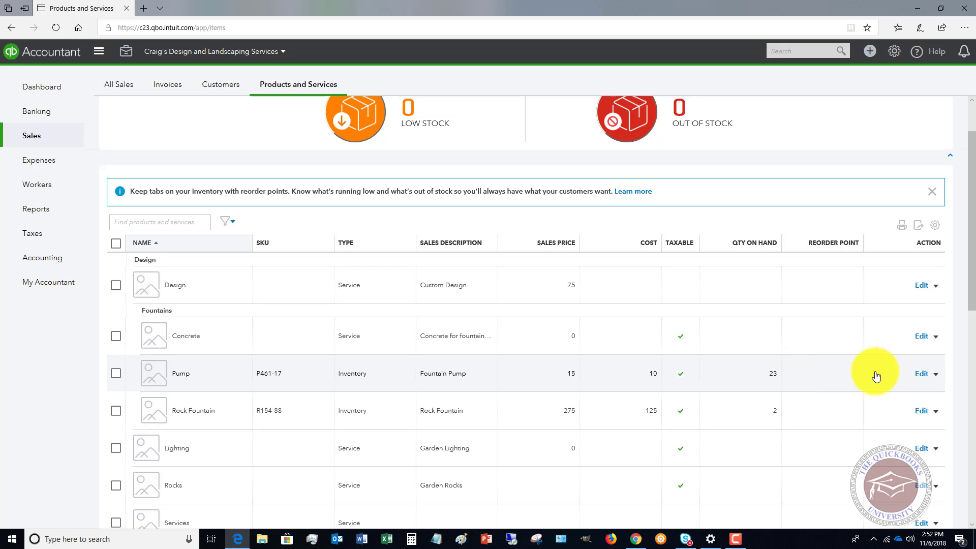
{"action": "scroll", "coordinate": [774, 383], "scroll_direction": "up", "scroll_amount": 2}
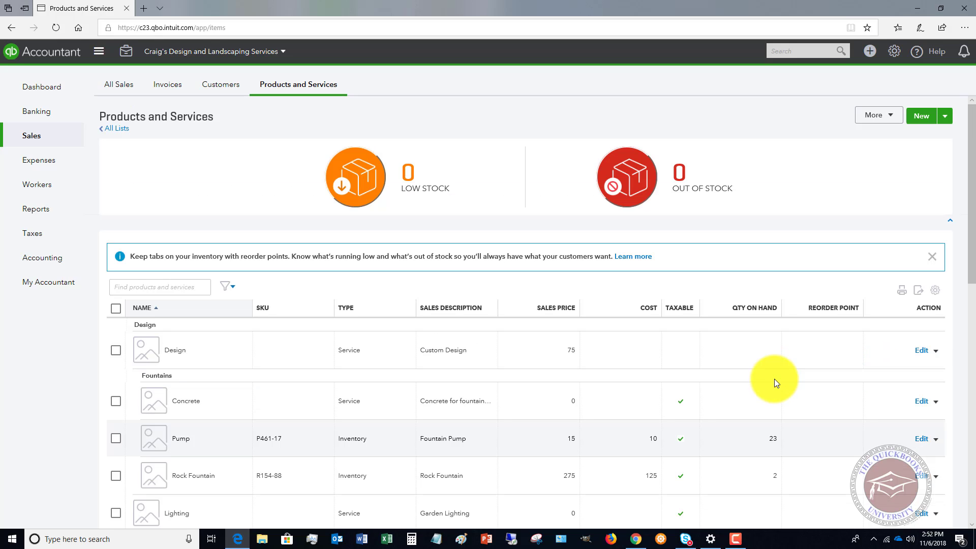
{"action": "scroll", "coordinate": [774, 383], "scroll_direction": "down", "scroll_amount": 2}
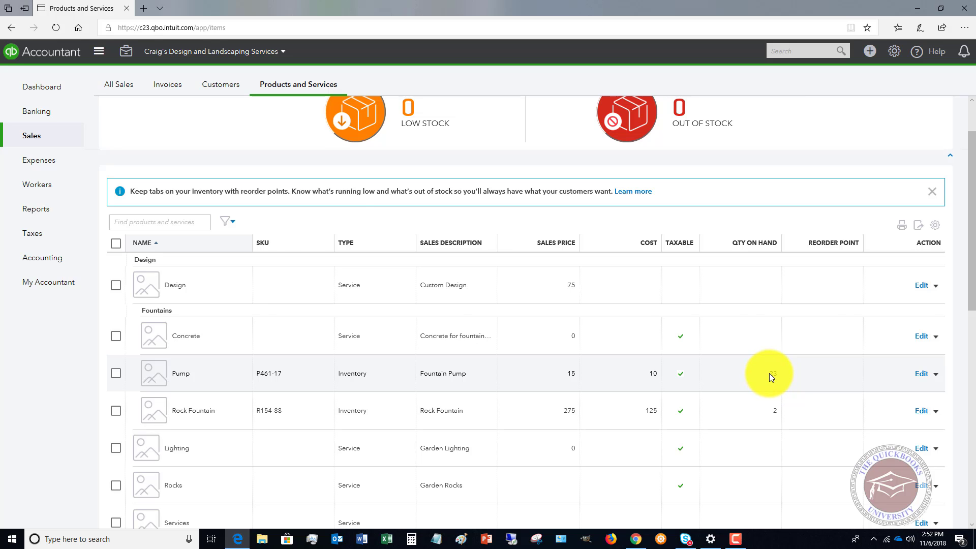
{"action": "scroll", "coordinate": [770, 373], "scroll_direction": "up", "scroll_amount": 2}
Go to Reports and bring up the Custom Reports list containing the saved Inventory Count report
{"action": "left_click", "coordinate": [42, 206]}
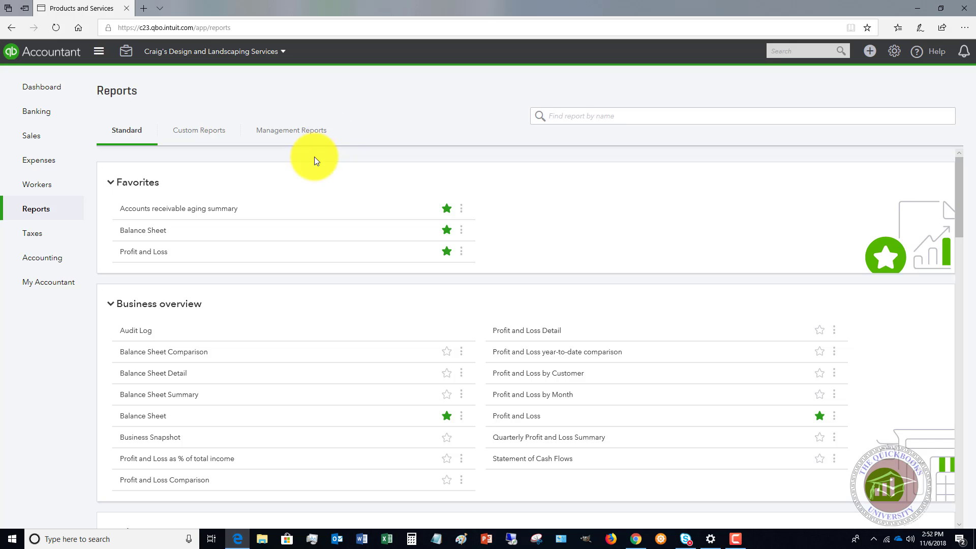
{"action": "scroll", "coordinate": [365, 172], "scroll_direction": "down", "scroll_amount": 3}
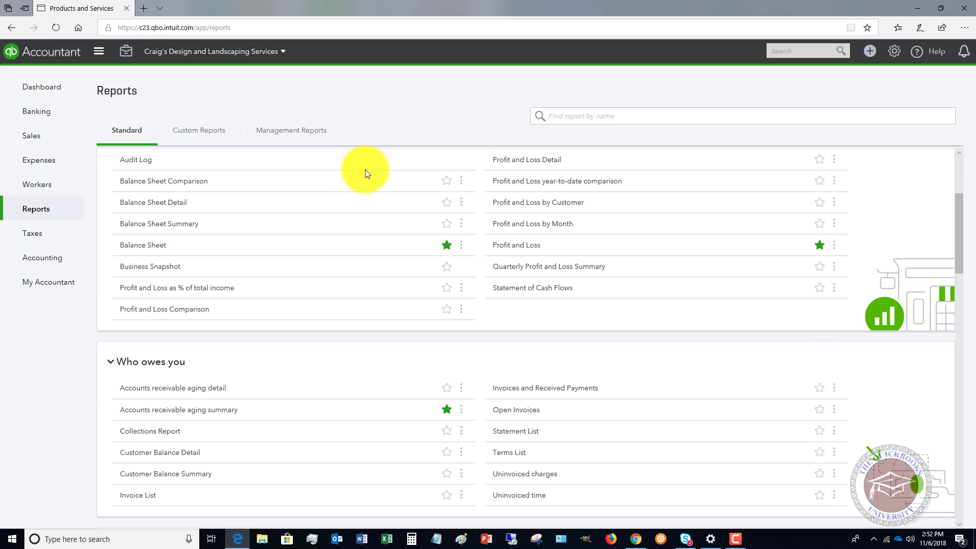
{"action": "scroll", "coordinate": [365, 171], "scroll_direction": "down", "scroll_amount": 2}
{"action": "scroll", "coordinate": [365, 172], "scroll_direction": "up", "scroll_amount": 4}
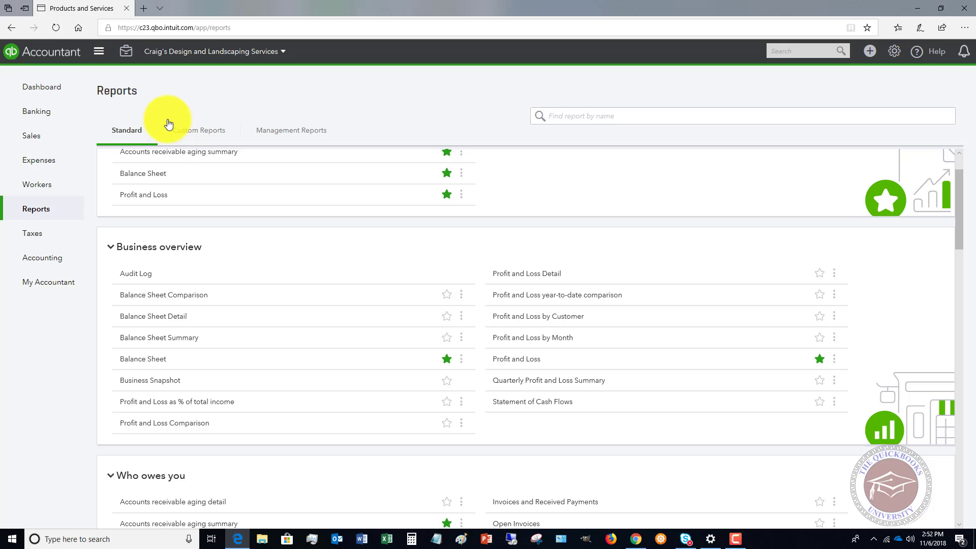
{"action": "left_click", "coordinate": [186, 134]}
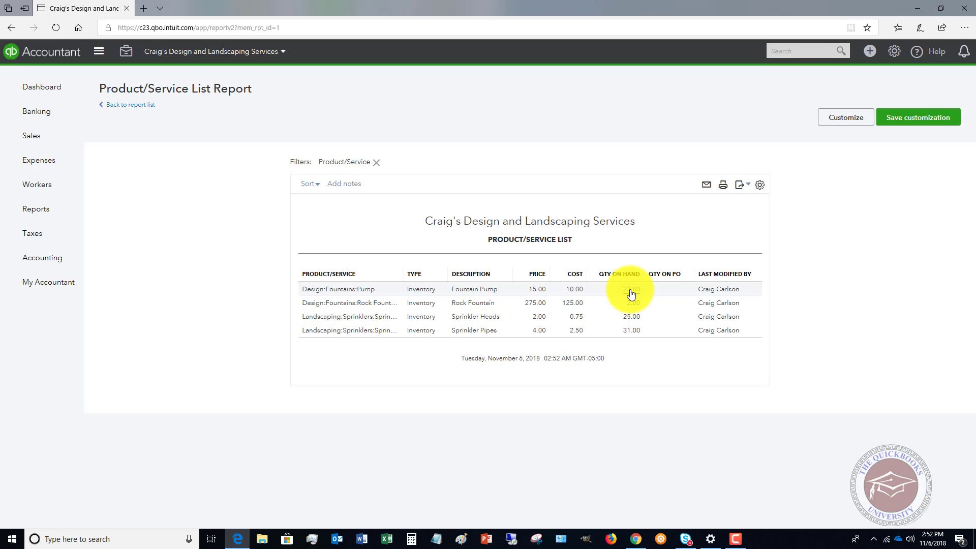
{"action": "left_click", "coordinate": [631, 293]}
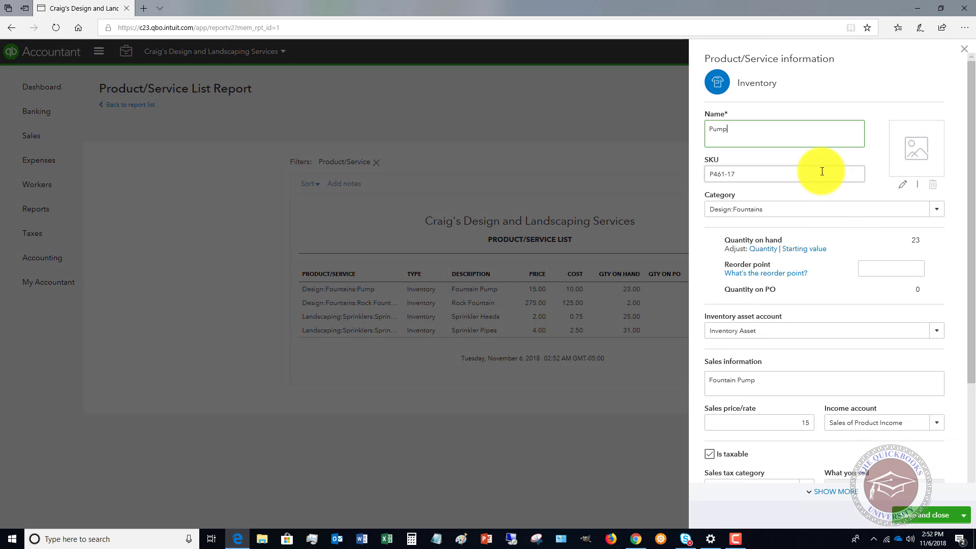
{"action": "scroll", "coordinate": [820, 170], "scroll_direction": "down", "scroll_amount": 3}
{"action": "scroll", "coordinate": [823, 175], "scroll_direction": "up", "scroll_amount": 3}
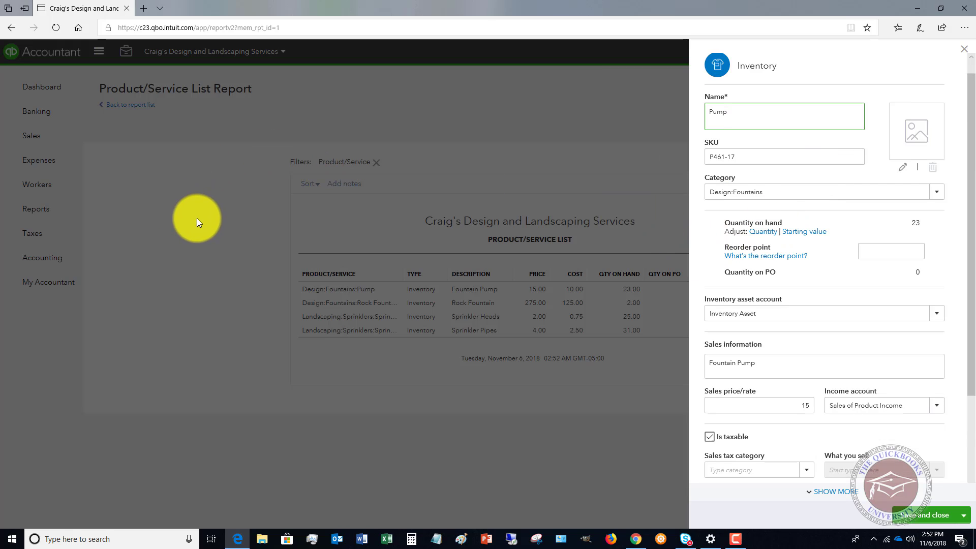
{"action": "left_click", "coordinate": [196, 223]}
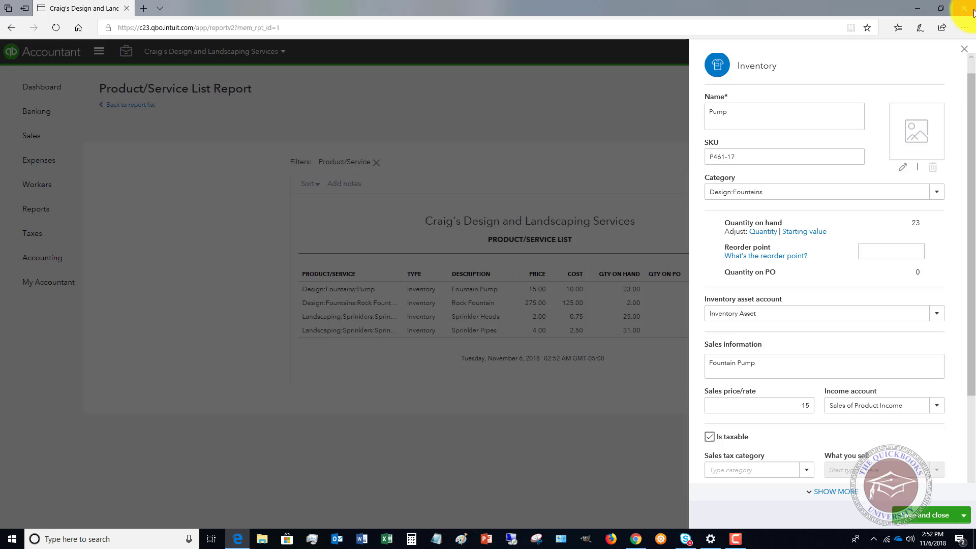
{"action": "left_click", "coordinate": [967, 48]}
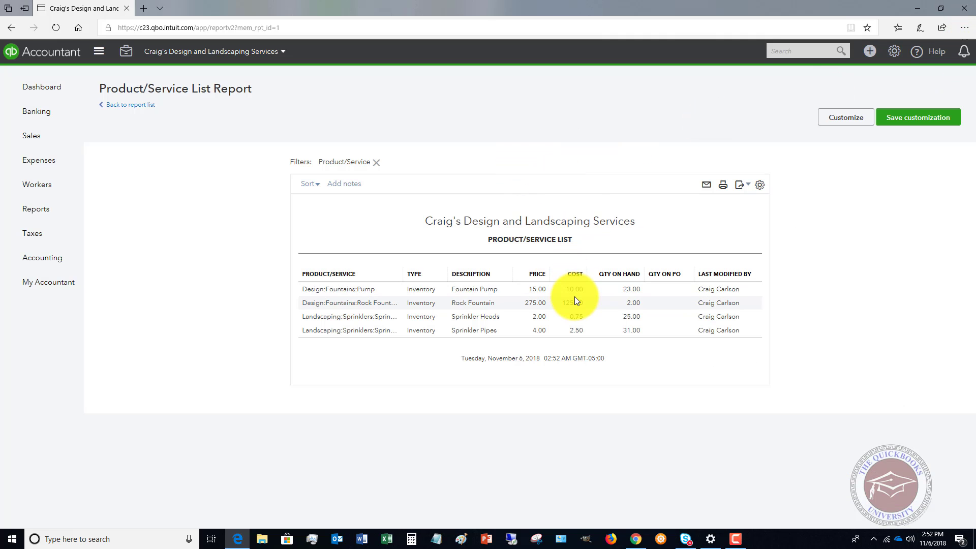